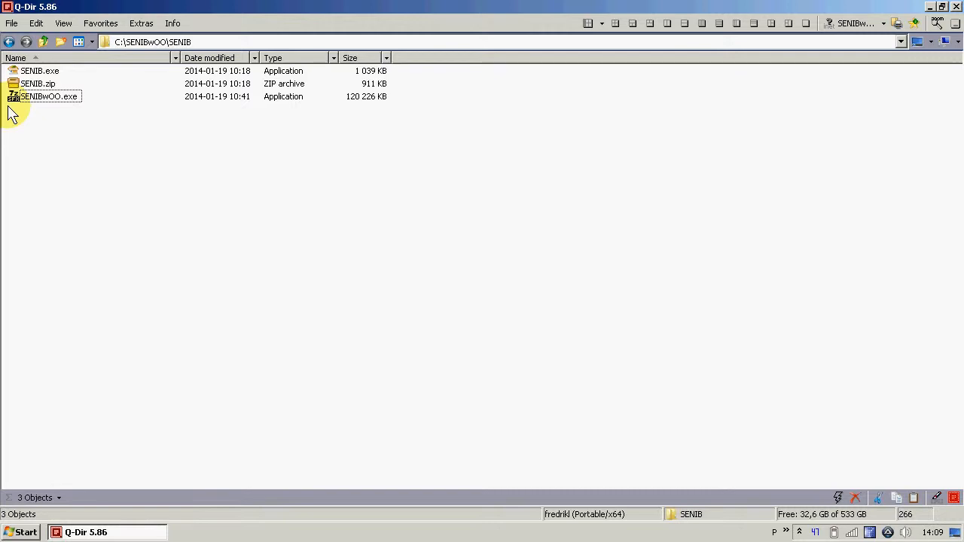
key(space)
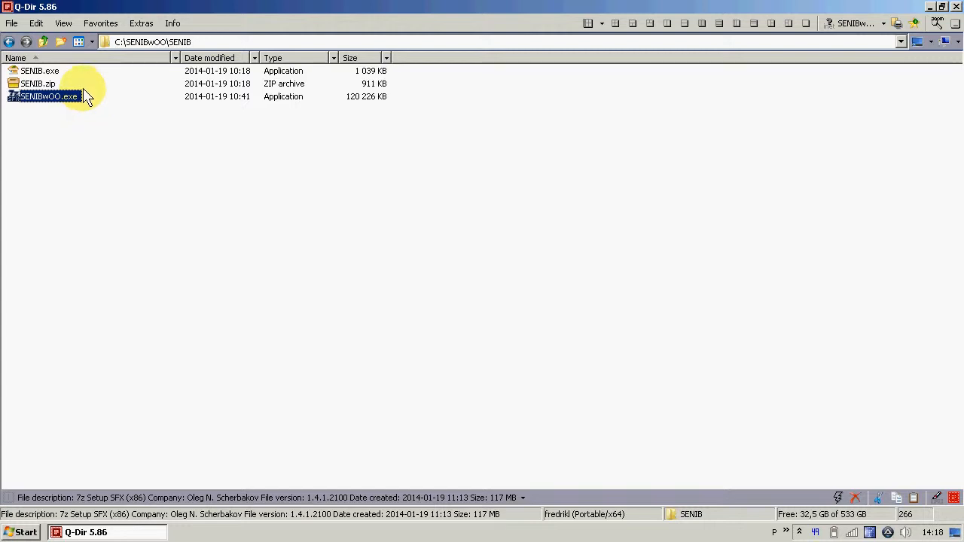
mouse_move(85, 77)
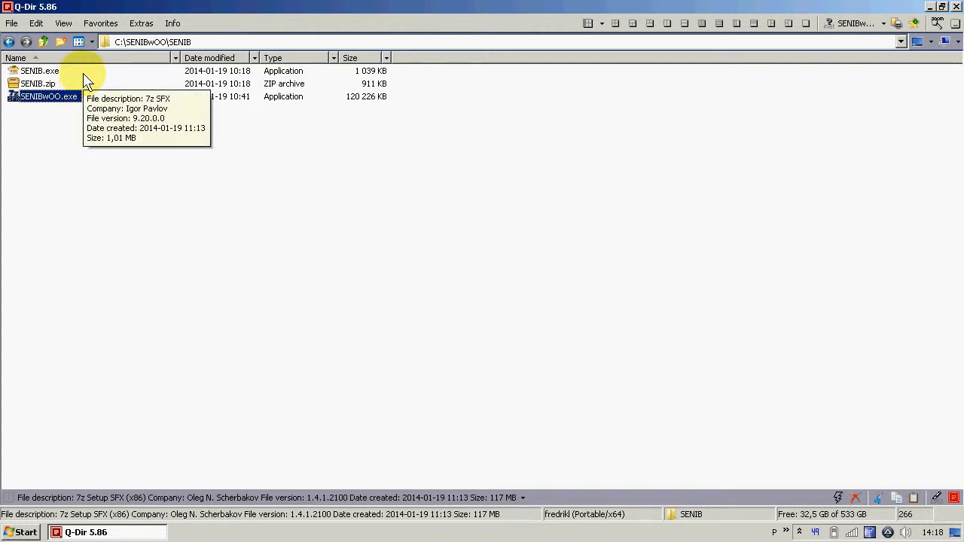
click(58, 72)
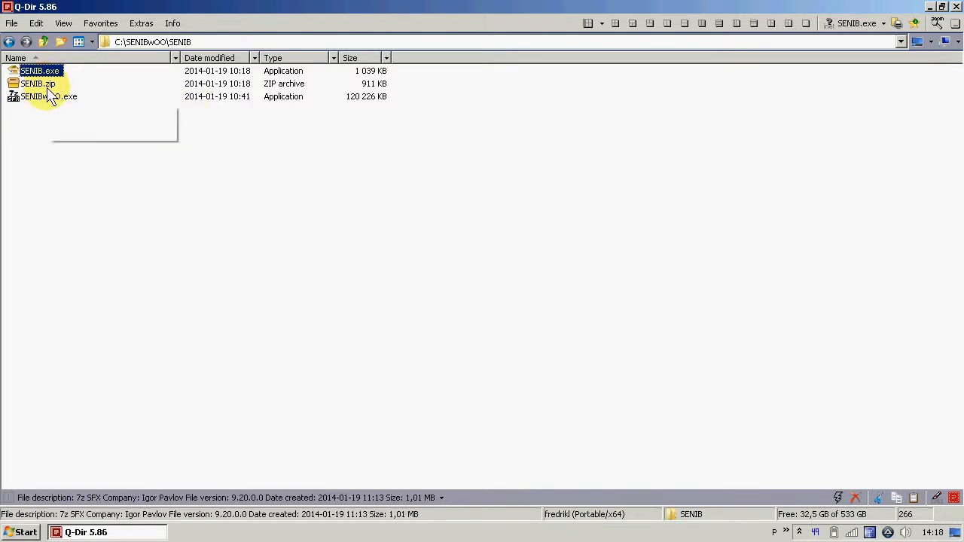
click(43, 85)
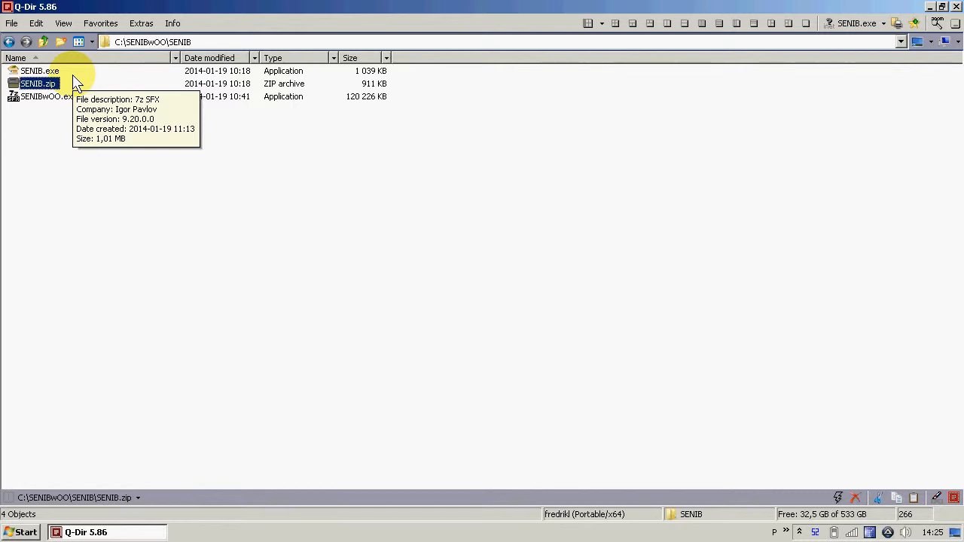
Extract the self-extracting archive SENIB.exe to C:\SENIBwOO\SENIB\ and open the extracted SENIB folder
double_click(35, 72)
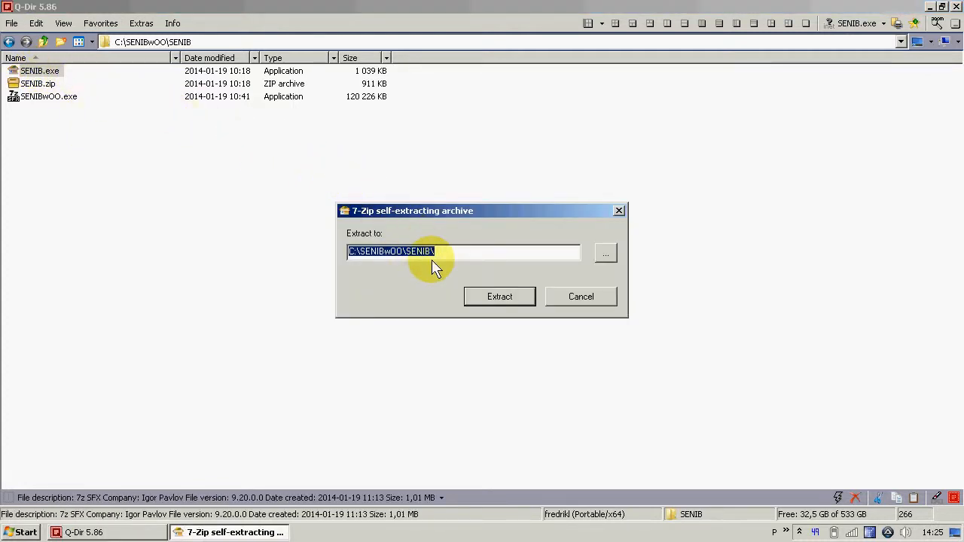
click(500, 299)
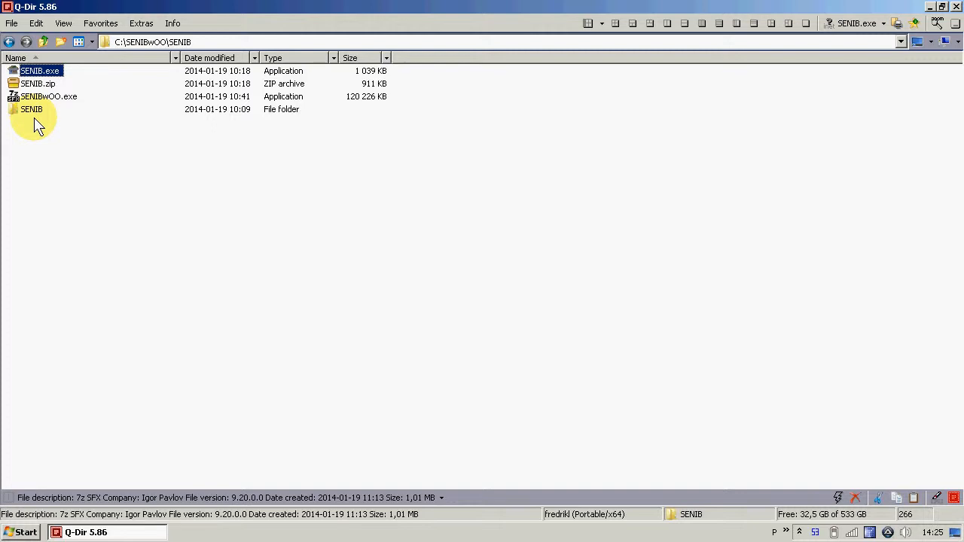
mouse_move(36, 116)
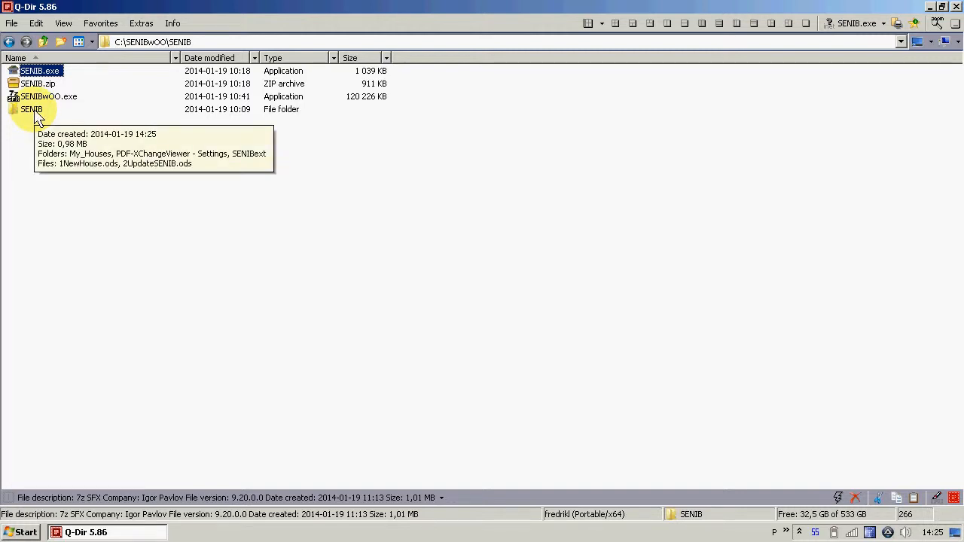
double_click(32, 109)
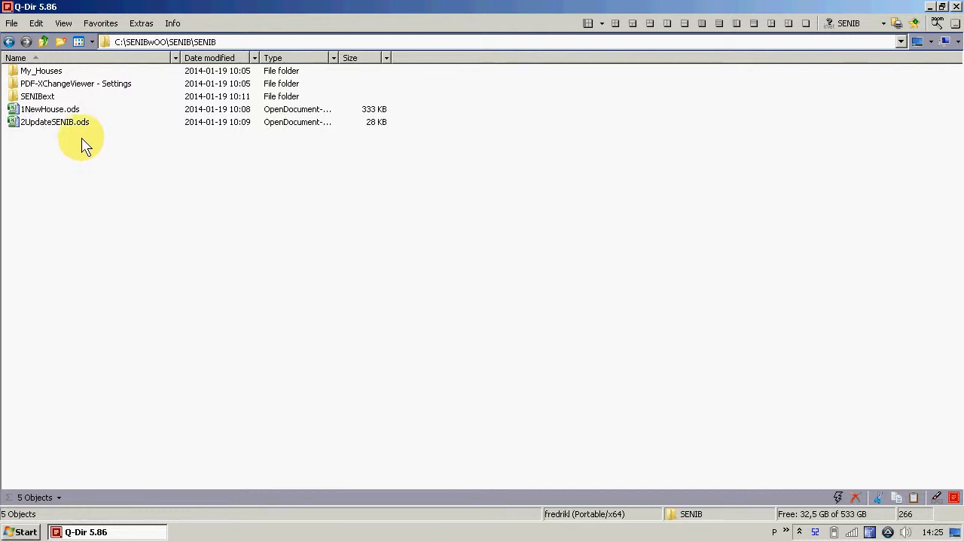
Open the spreadsheet 1NewHouse.ods from the SENIB folder and acknowledge the disabled-macros notice
mouse_move(77, 83)
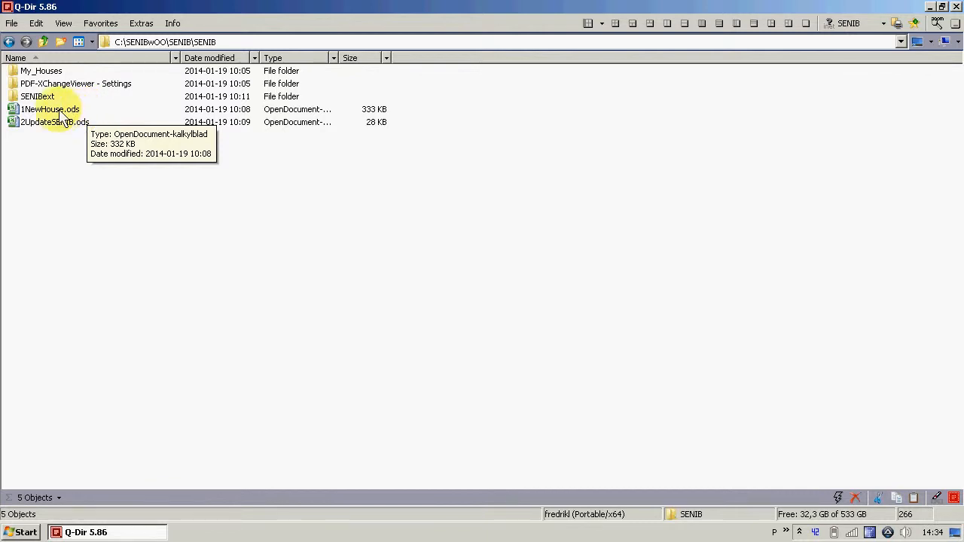
double_click(56, 112)
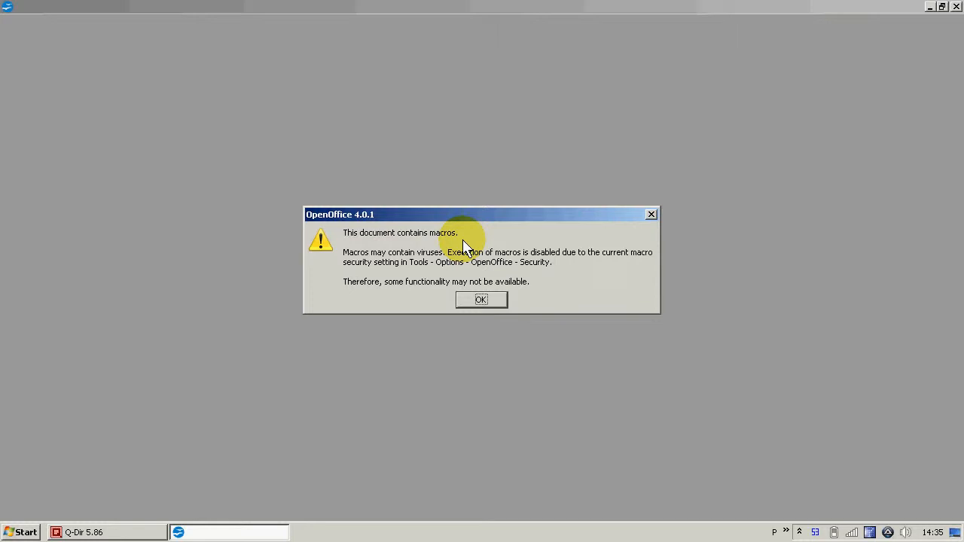
click(480, 301)
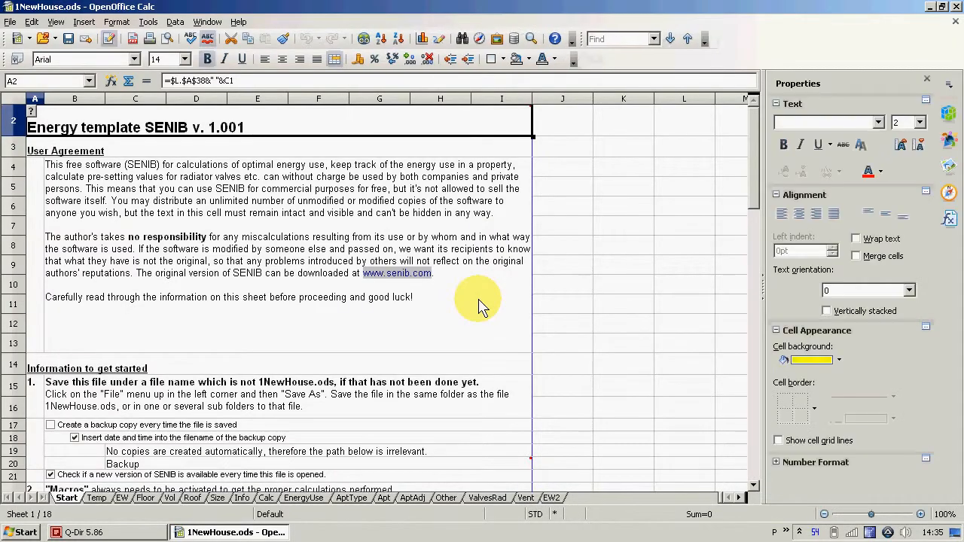
Set the OpenOffice macro security level to Medium in the security options
click(148, 24)
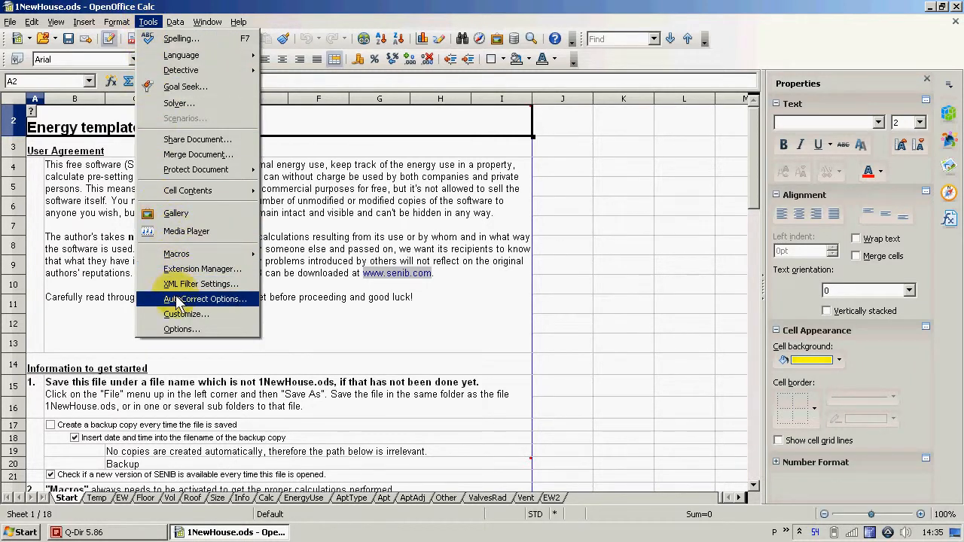
click(172, 330)
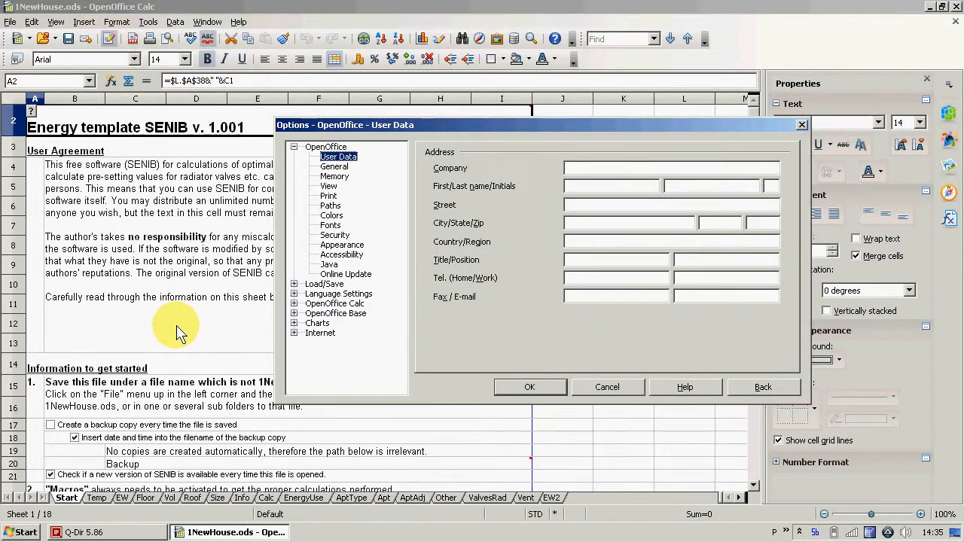
click(336, 236)
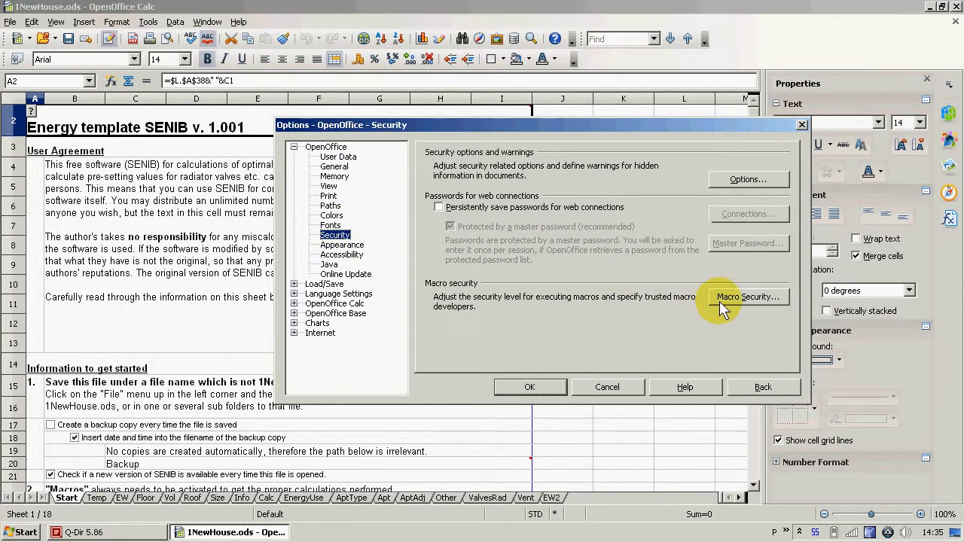
click(754, 297)
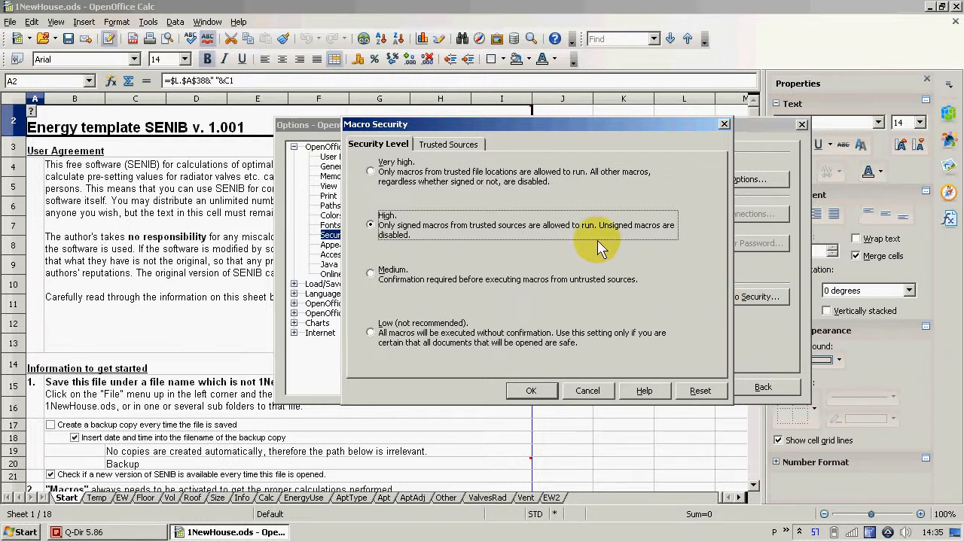
click(449, 150)
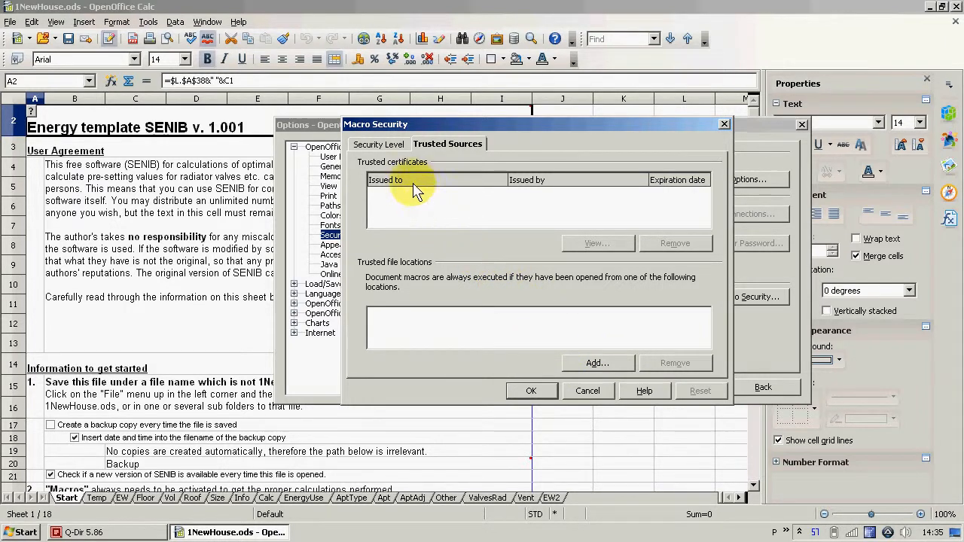
click(389, 145)
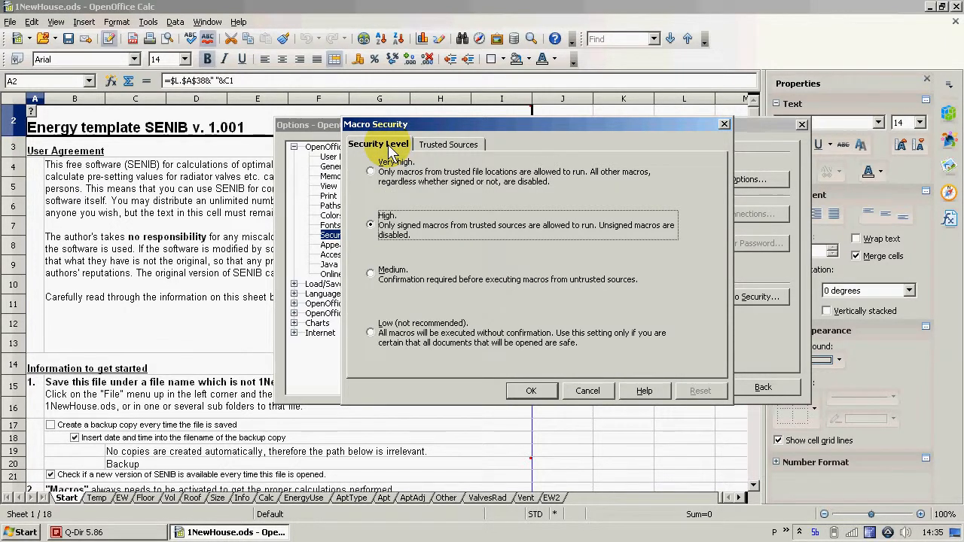
click(370, 272)
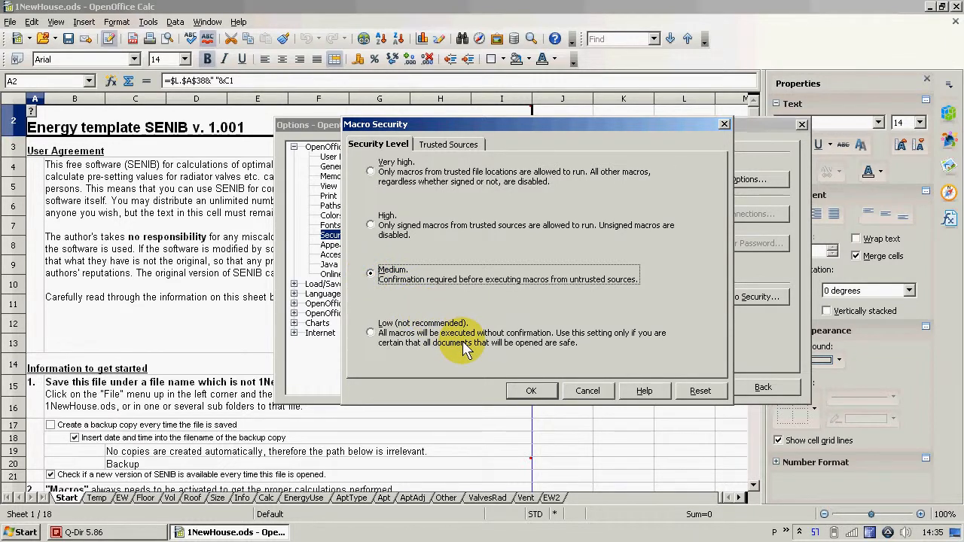
click(531, 393)
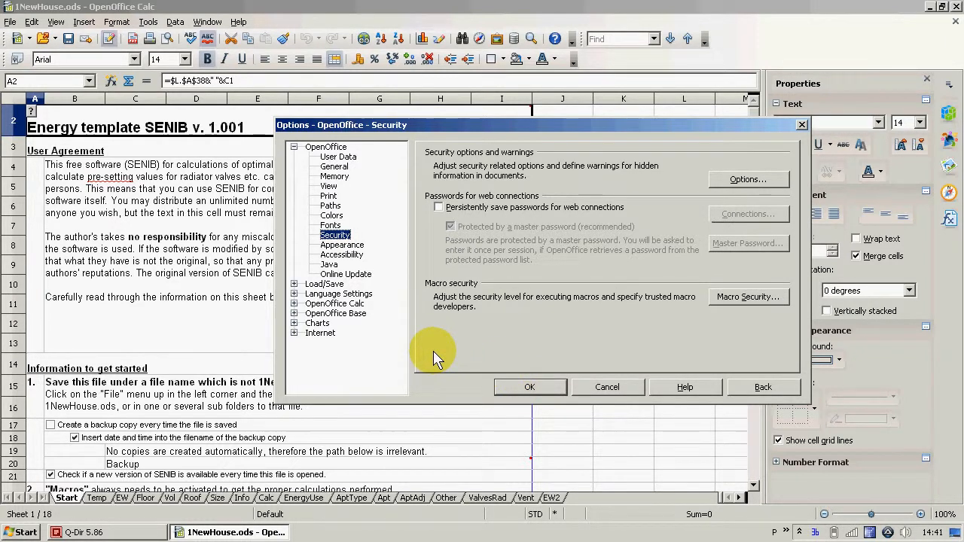
Turn off the overwrite warning when pasting data in the general OpenOffice Calc options and accept the options
click(294, 304)
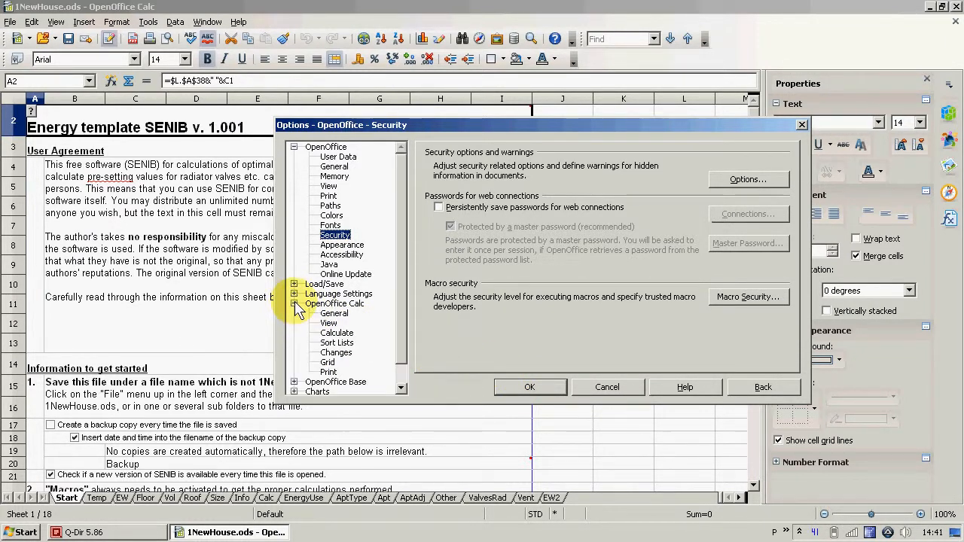
click(333, 314)
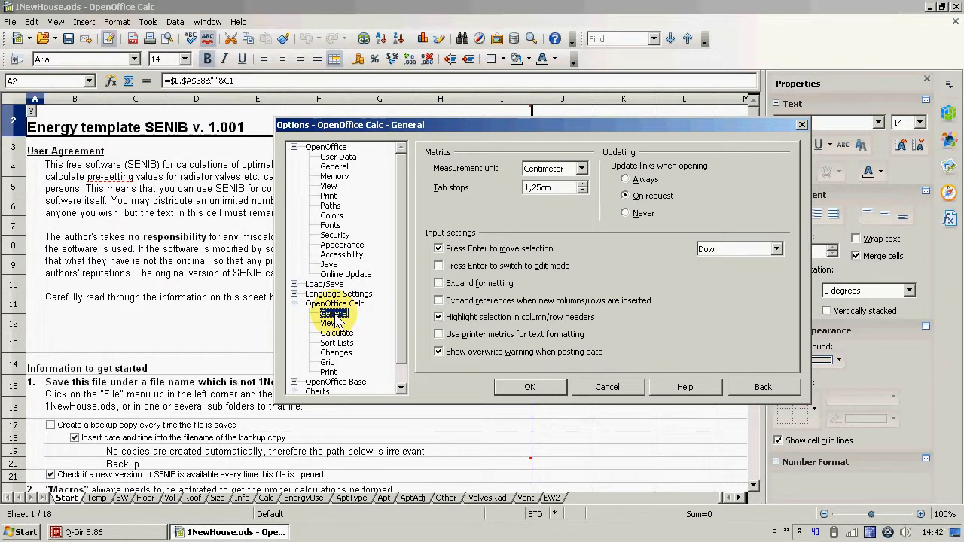
click(462, 355)
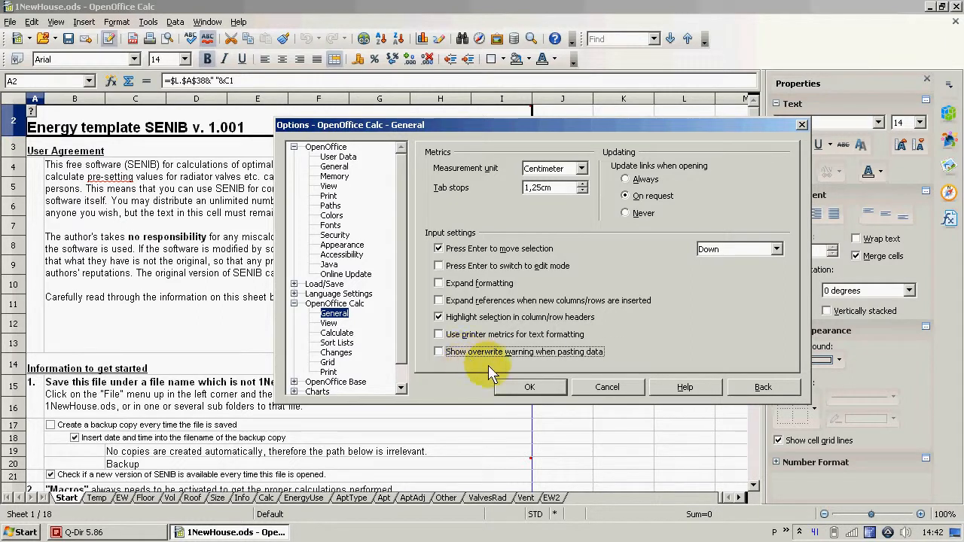
click(530, 388)
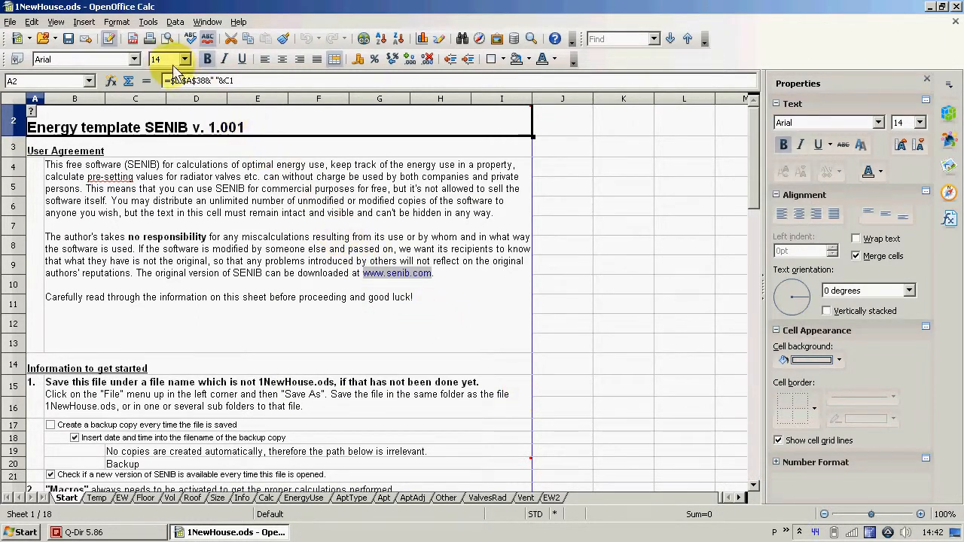
Turn off the Replace dashes option in the AutoCorrect settings
click(148, 24)
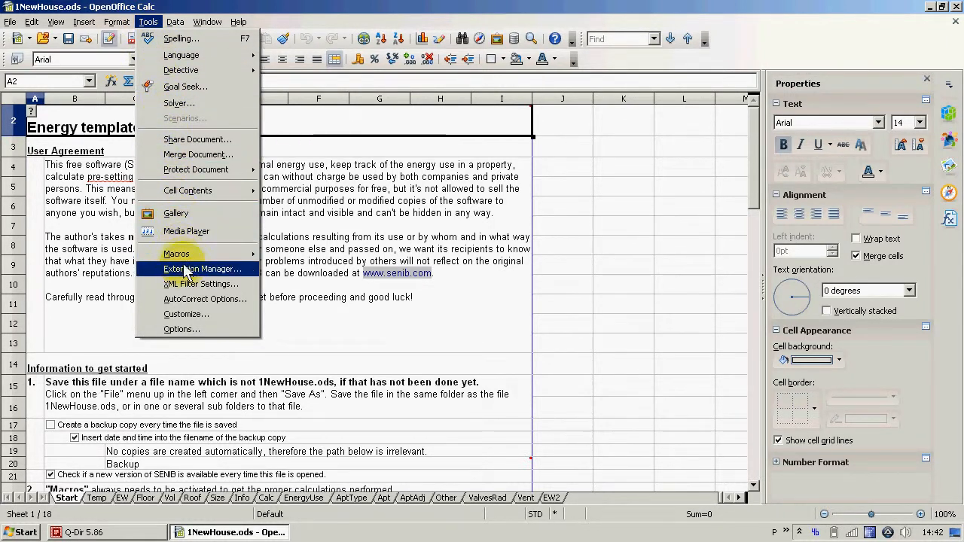
click(187, 302)
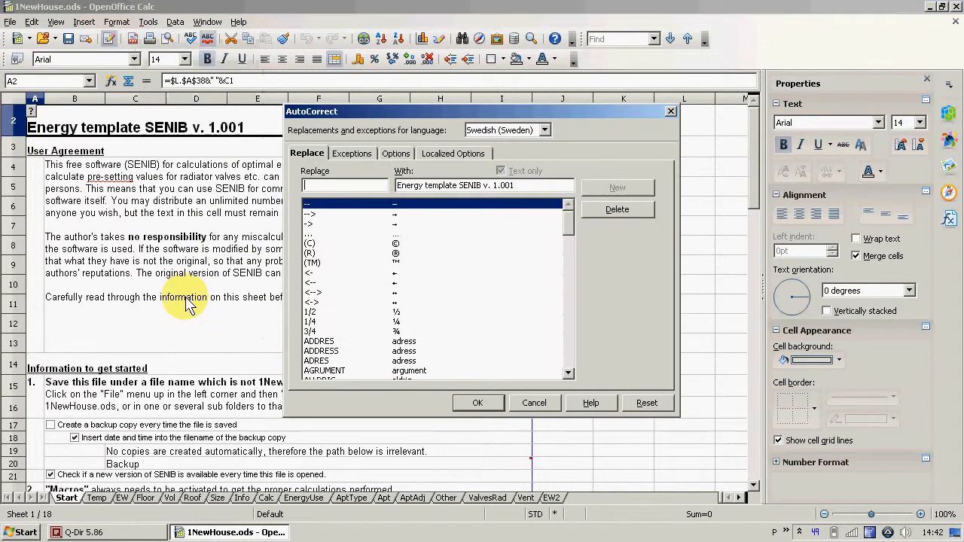
click(396, 154)
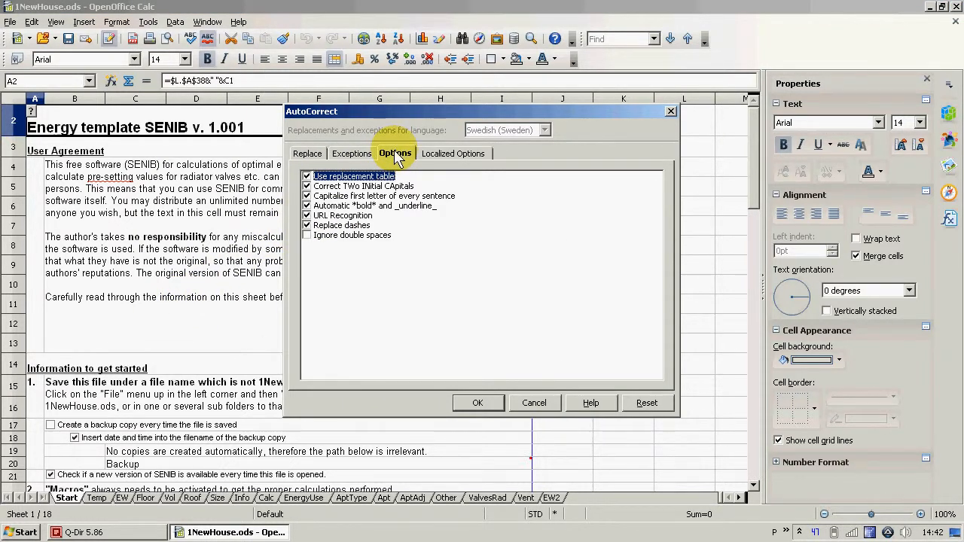
click(334, 228)
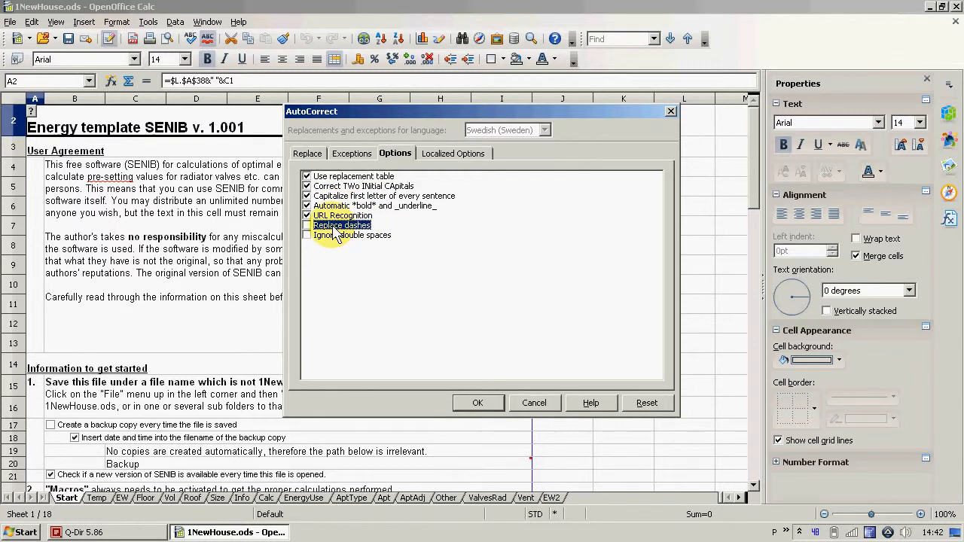
click(478, 403)
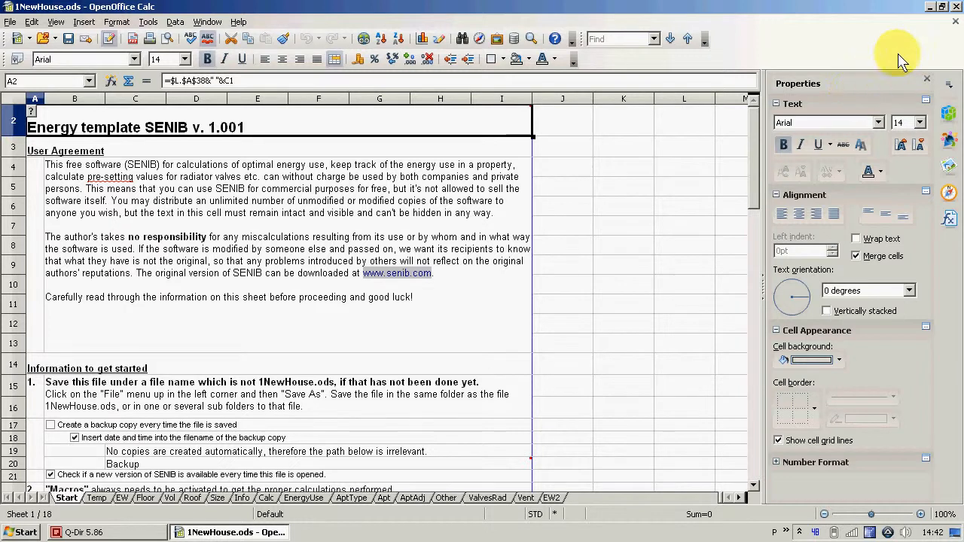
Close 1NewHouse.ods without saving its changes and reopen it with macros enabled
click(957, 7)
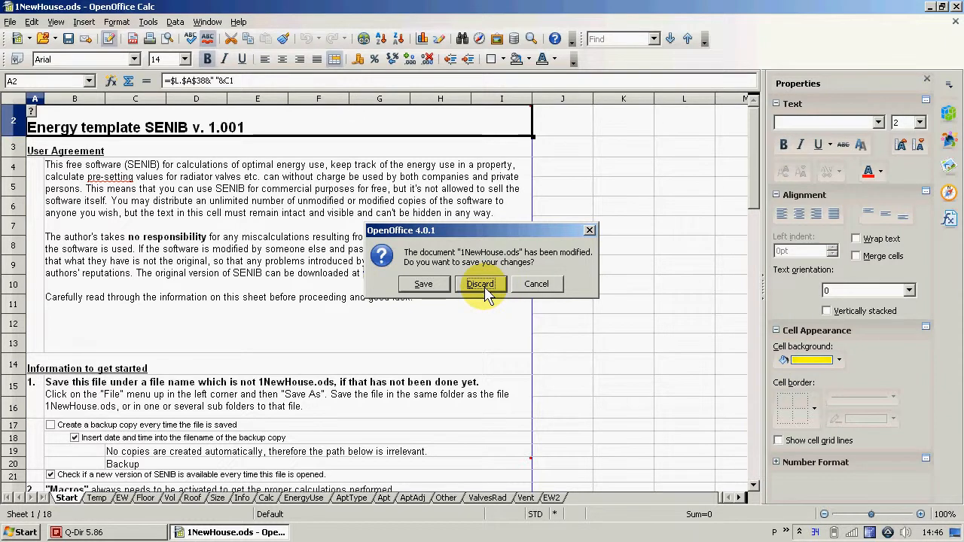
click(485, 287)
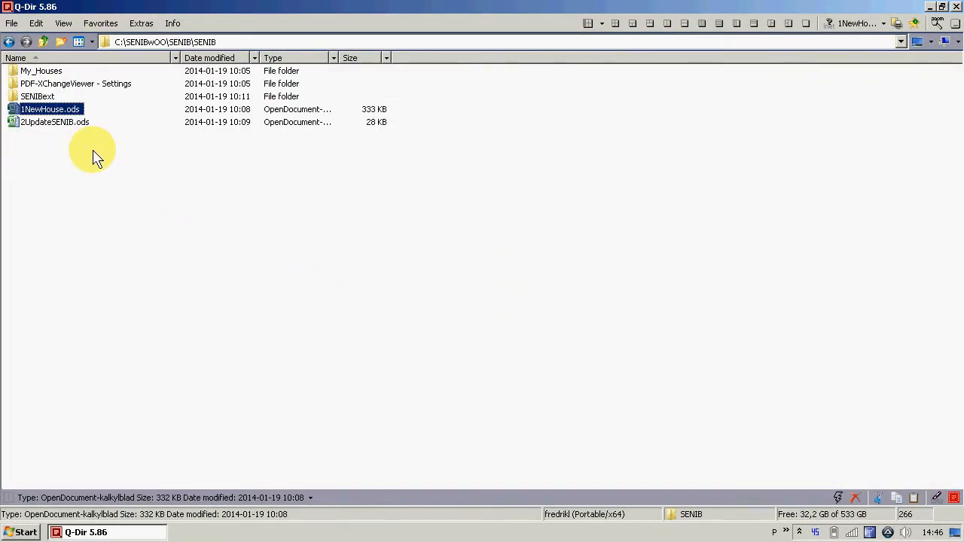
double_click(46, 113)
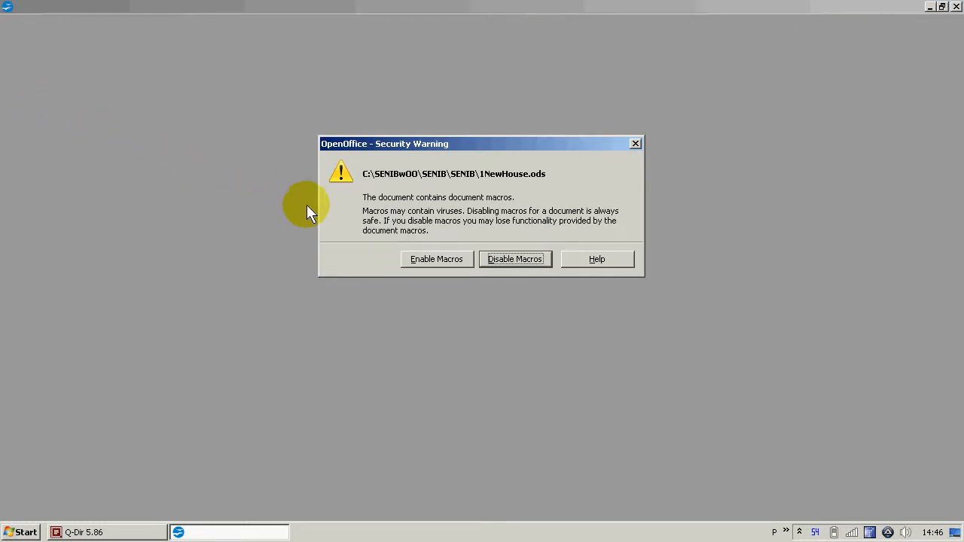
click(435, 257)
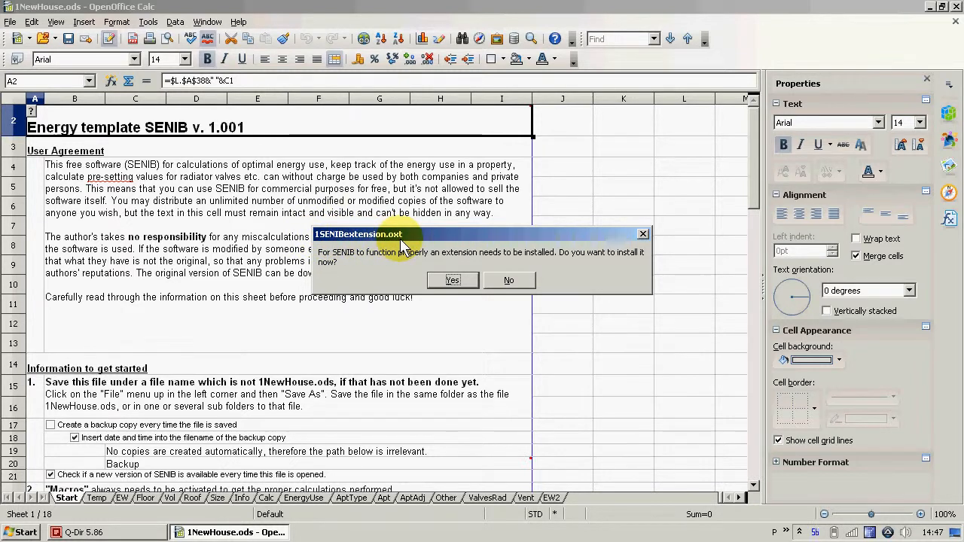
Switch to Q-Dir, look up the extension file 1SENIBextension.oxt in the SENIBext folder and return to the parent folder
click(109, 536)
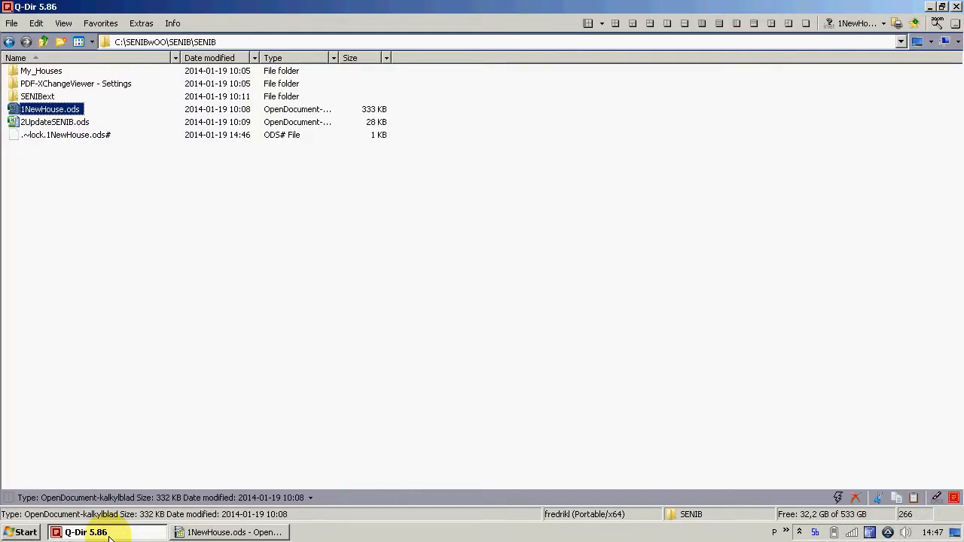
double_click(39, 98)
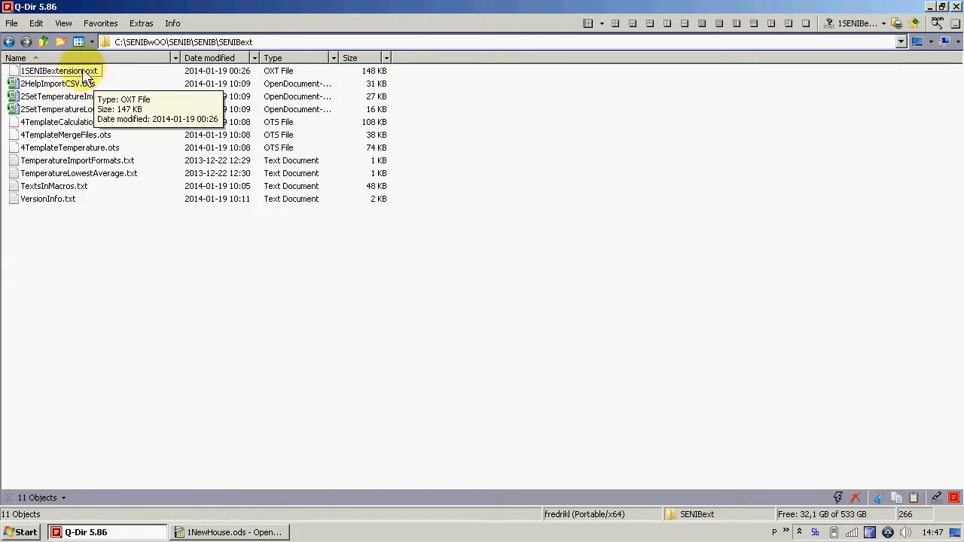
click(43, 41)
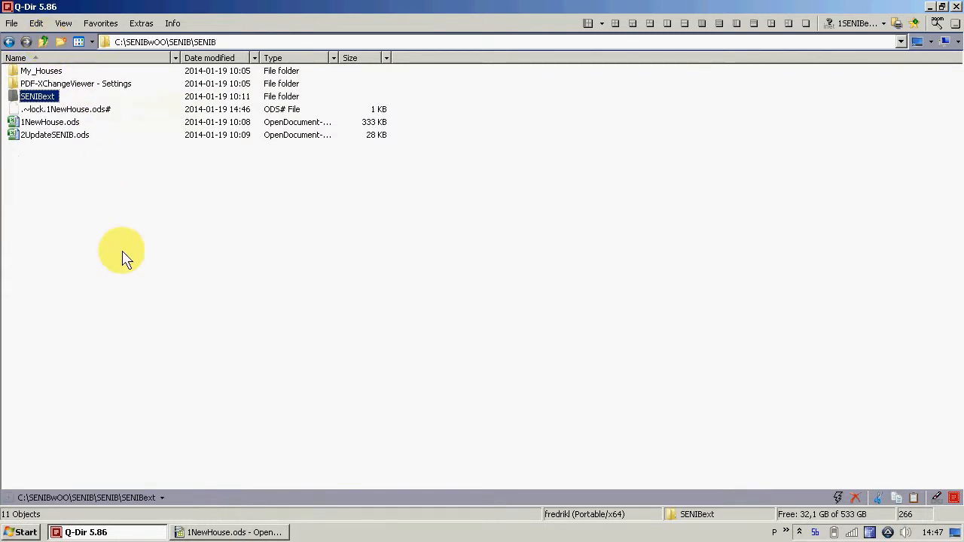
Switch to 1NewHouse.ods in OpenOffice Calc and install the 1SENIBextension.oxt extension that SENIB needs
click(252, 532)
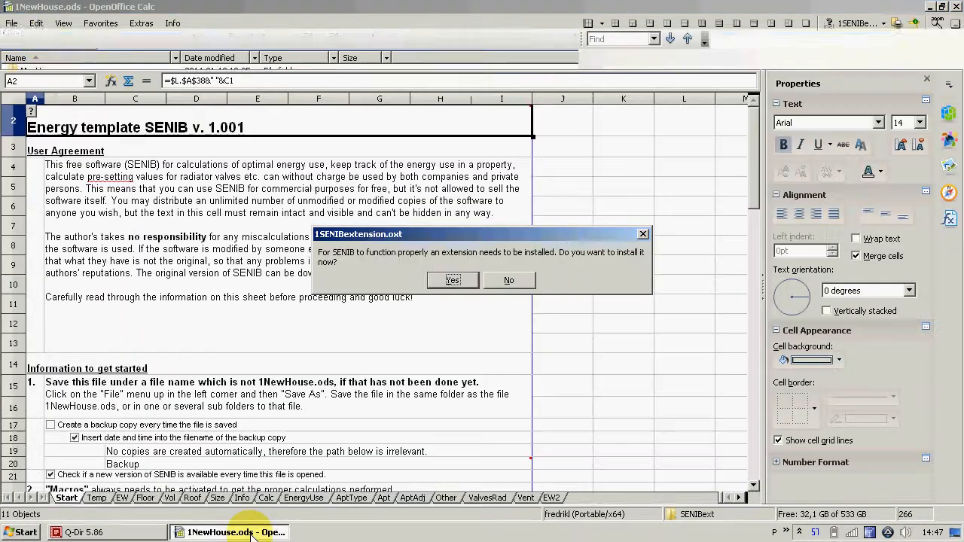
click(452, 281)
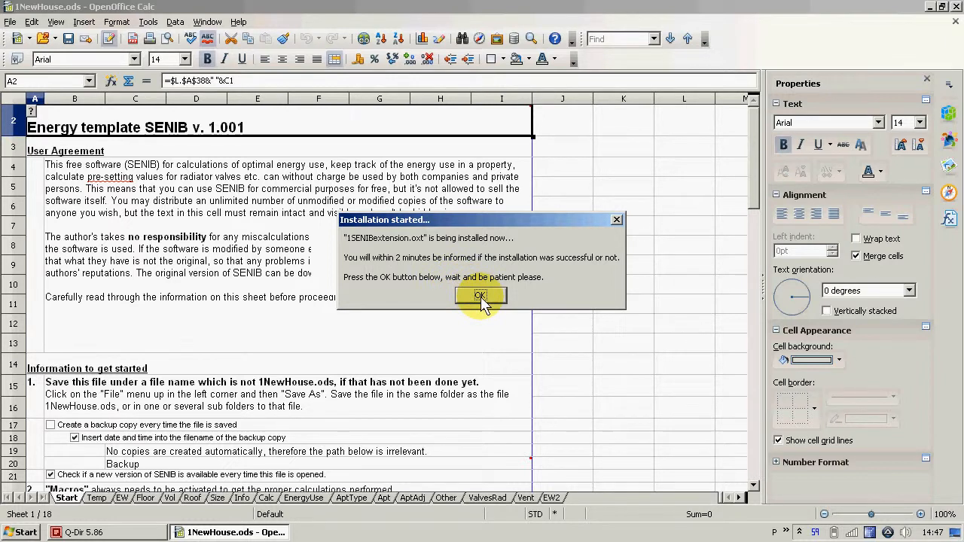
click(481, 295)
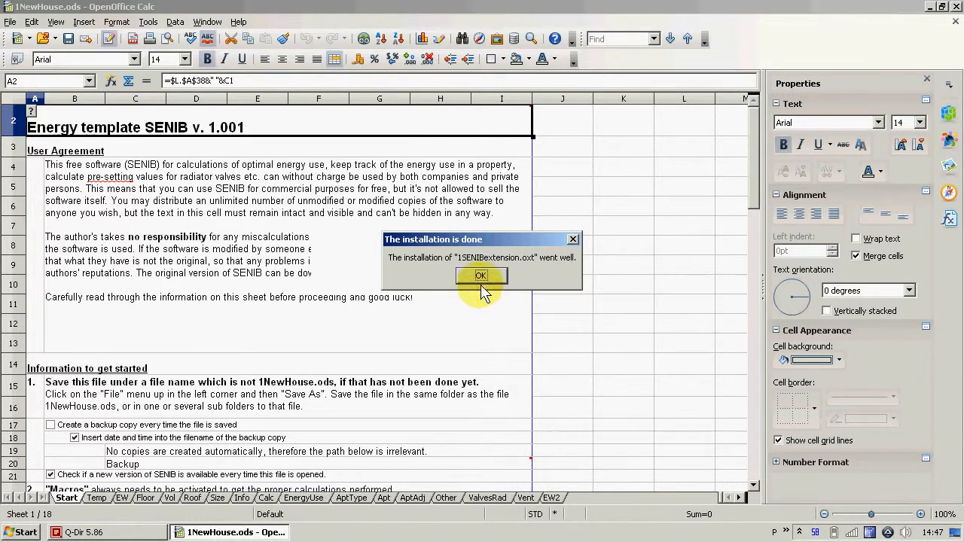
click(480, 276)
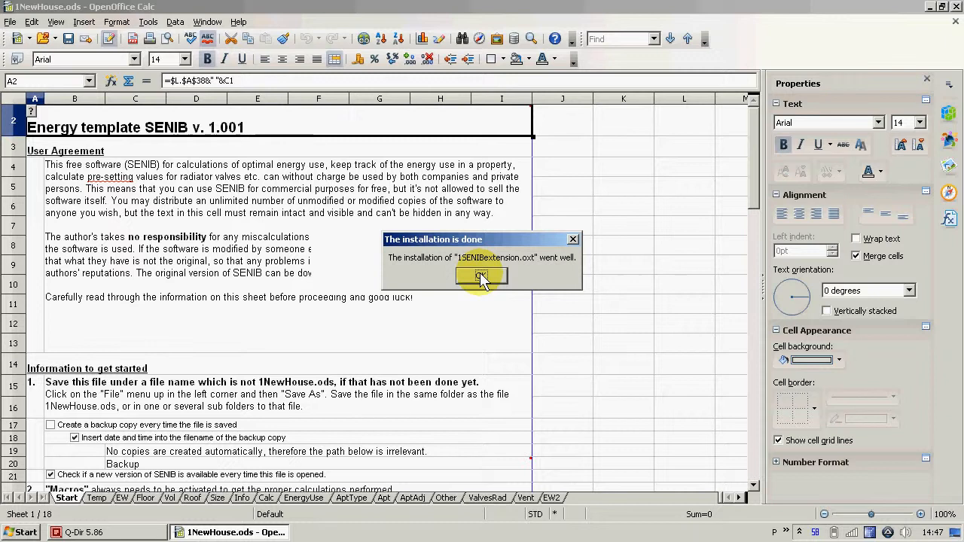
click(481, 276)
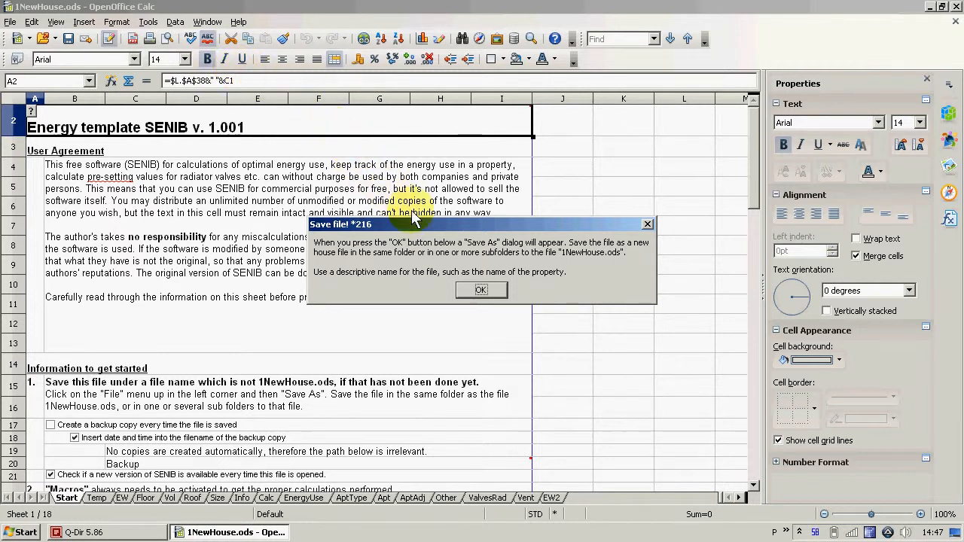
Save the spreadsheet as a new house file named My house in the My_Houses folder
click(480, 292)
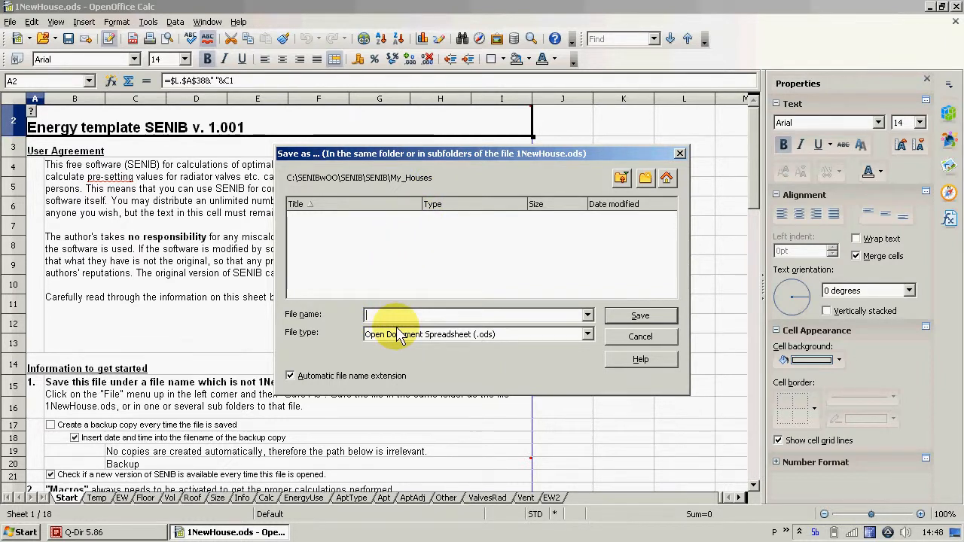
text(My house)
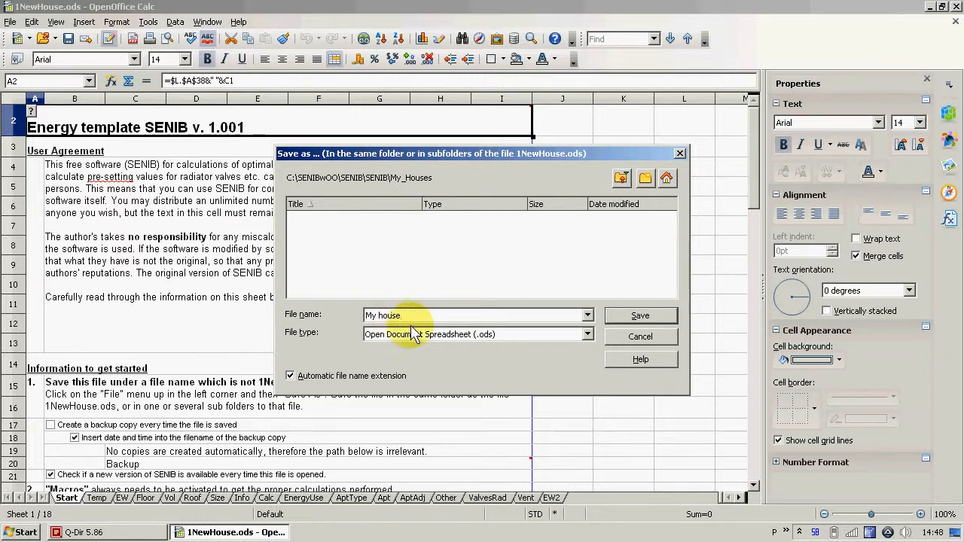
click(631, 319)
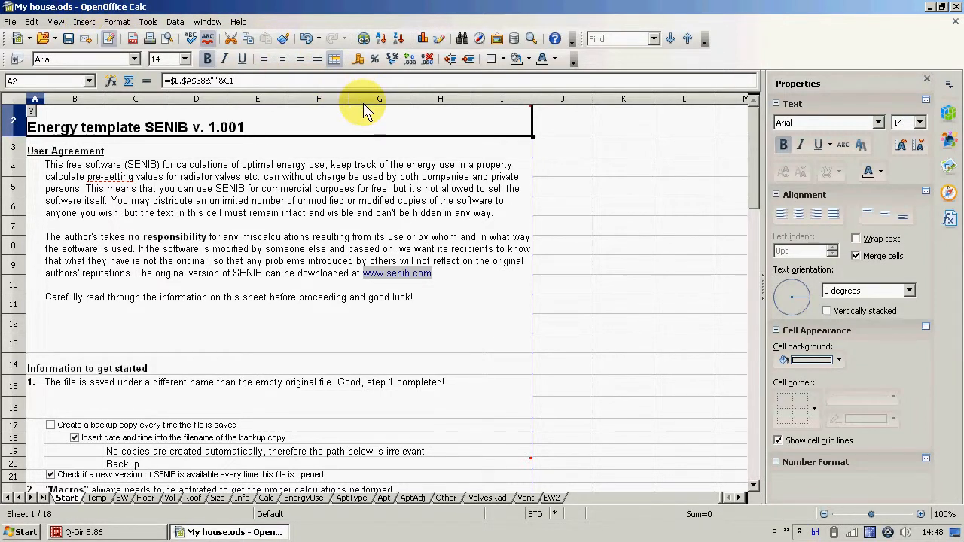
Enable creating a backup copy on every save in the Start sheet and test whether macros are enabled
drag(753, 143, 768, 214)
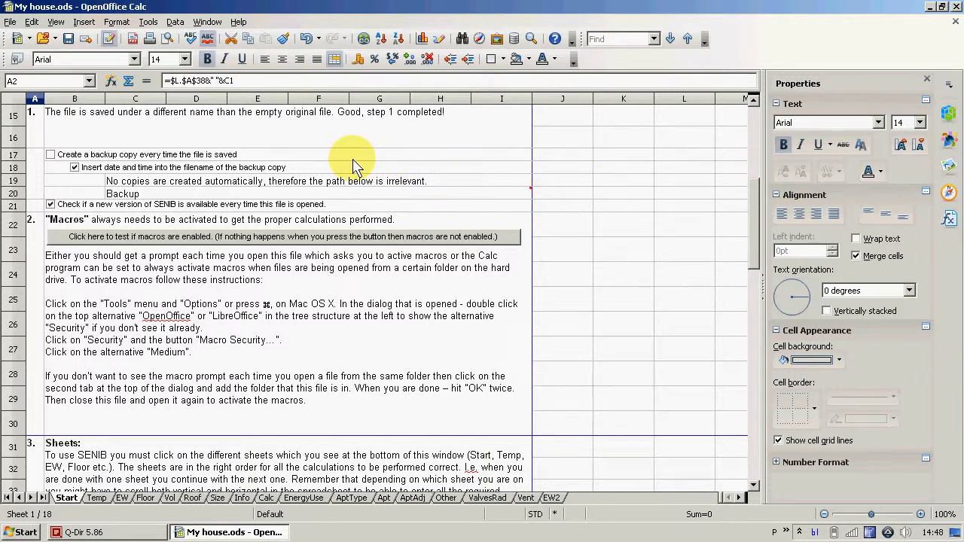
click(51, 154)
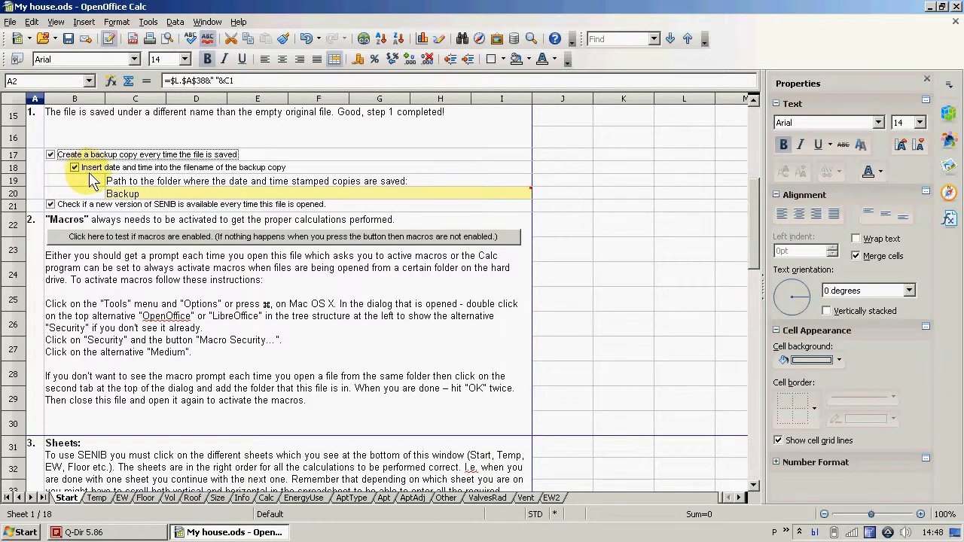
click(218, 238)
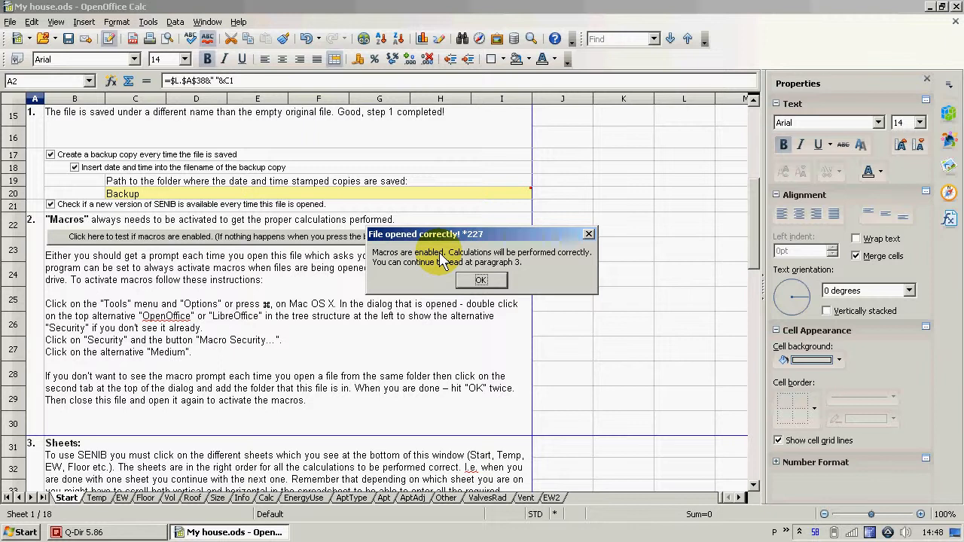
click(480, 281)
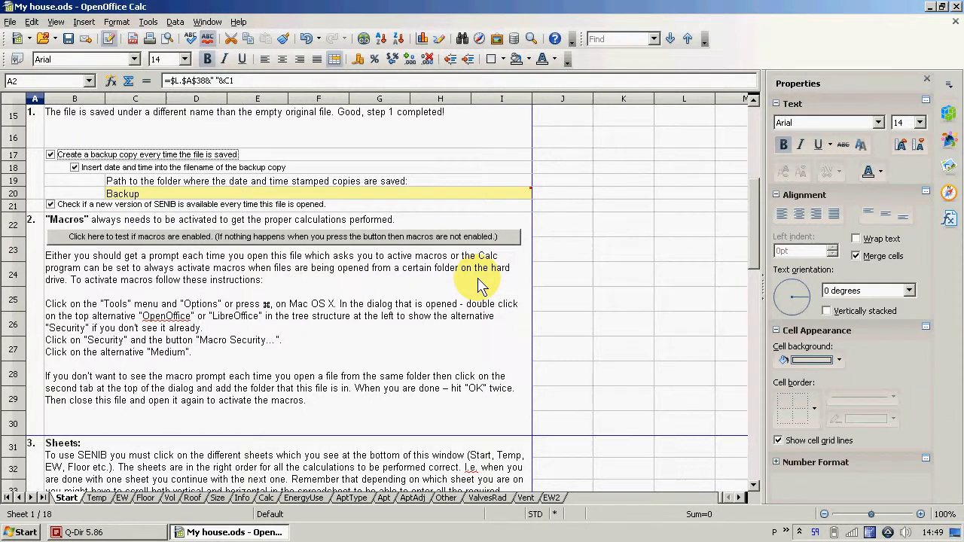
Switch to Q-Dir, look up the saved house file in the My_Houses folder and return to the spreadsheet
click(115, 533)
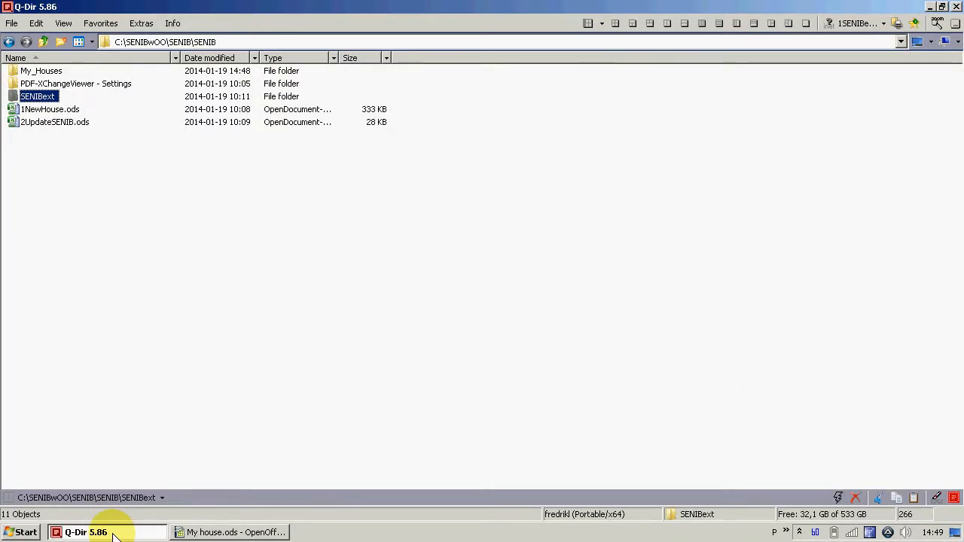
double_click(43, 73)
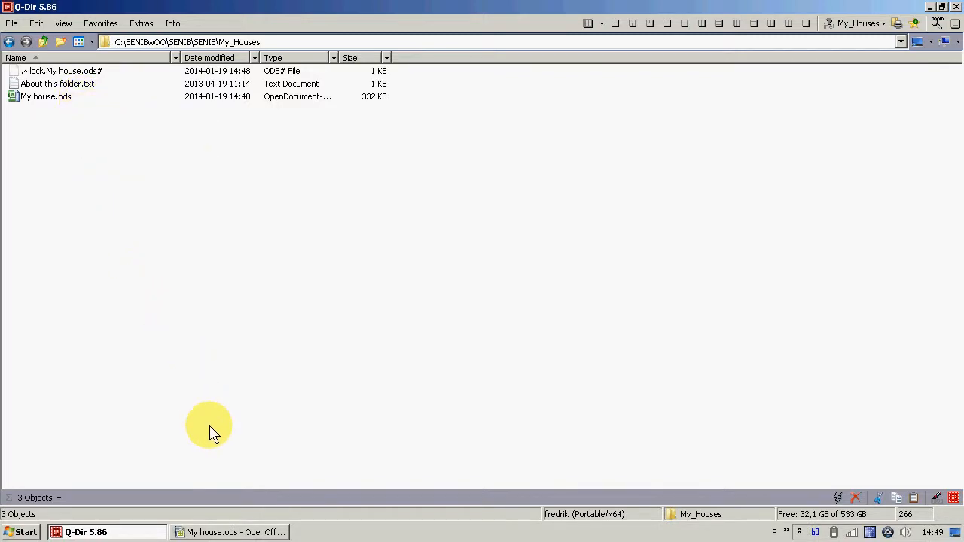
click(237, 532)
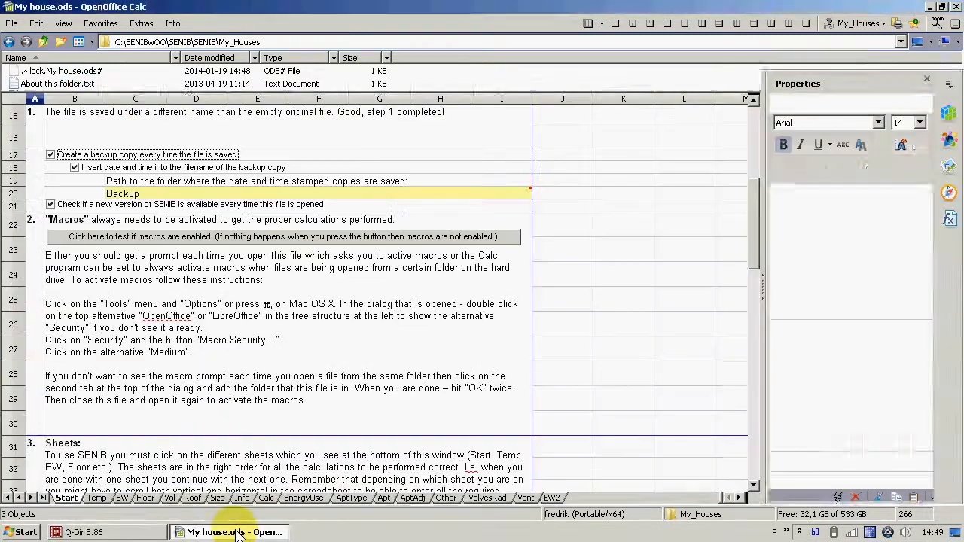